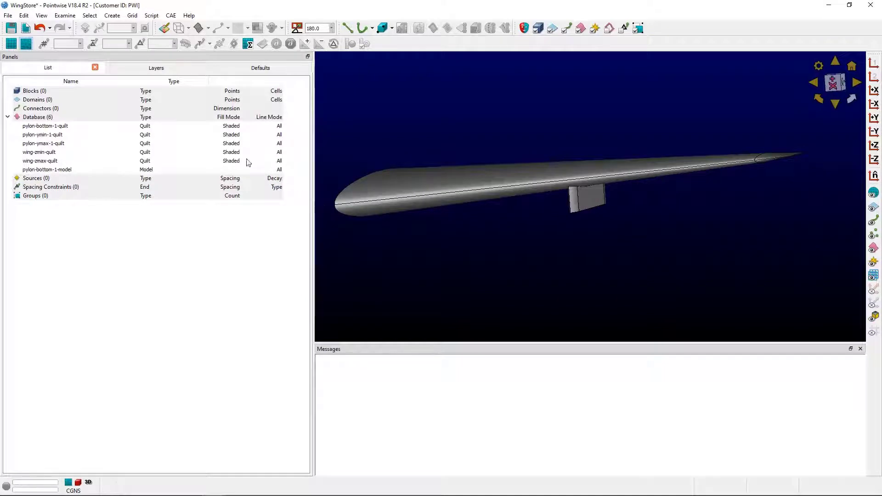
Select the pylon-bottom-1-model database model in the List panel.
click(165, 170)
click(166, 170)
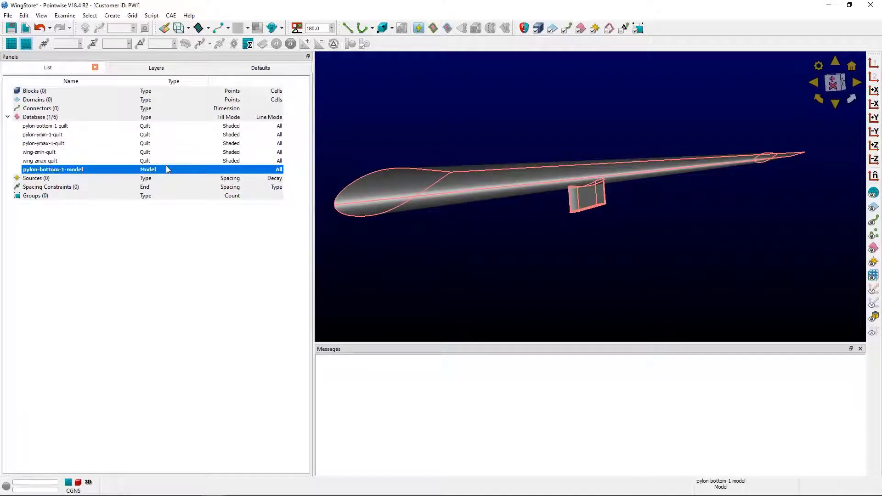
Start Automatic Surface Mesh from Create and show its Advanced parameters.
click(112, 15)
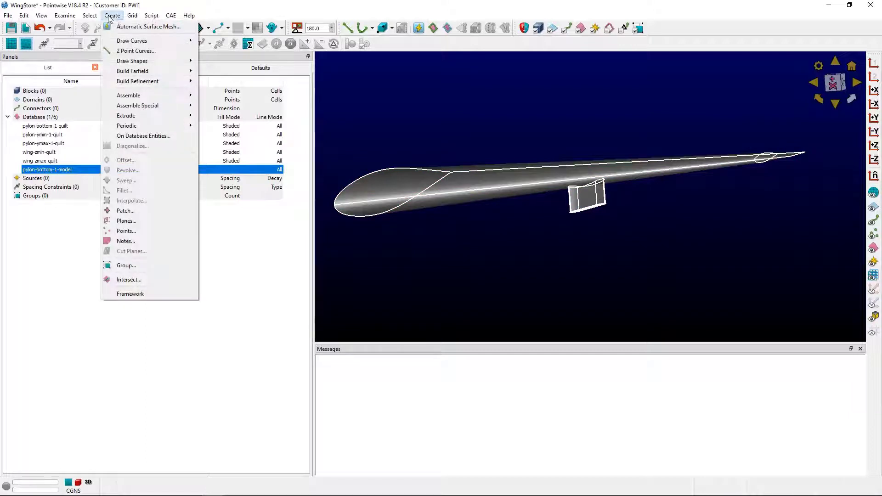
click(148, 27)
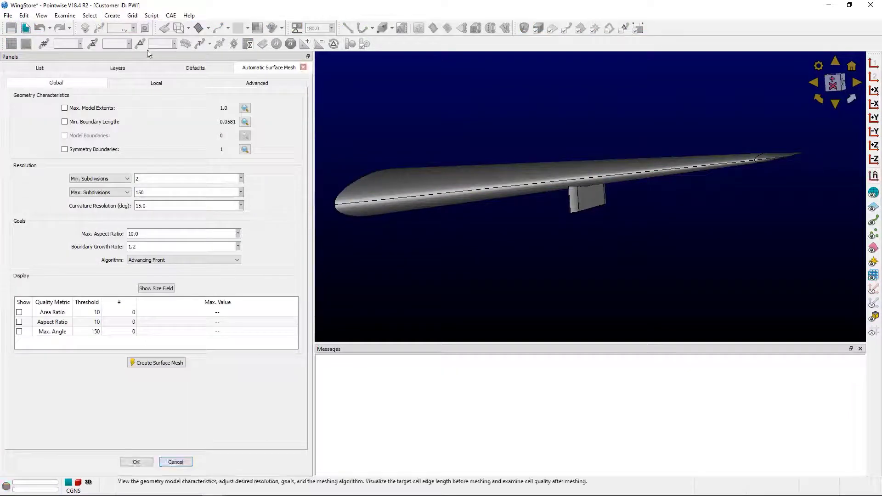
click(236, 85)
text(45)
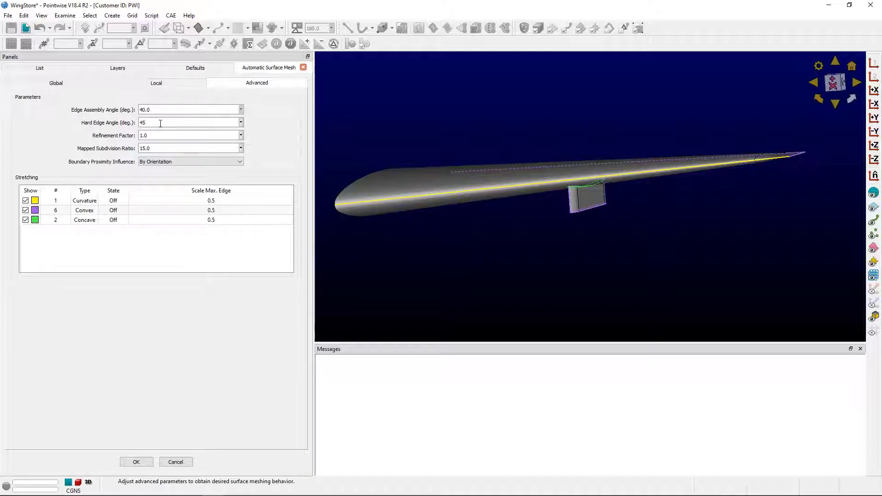
Try a 95° hard edge angle, then erase it back to 45°.
double_click(143, 122)
text(95)
key(Return)
key(BackSpace)
key(BackSpace)
Generate the wing-and-pylon surface mesh from Global settings, then return to Advanced.
click(56, 83)
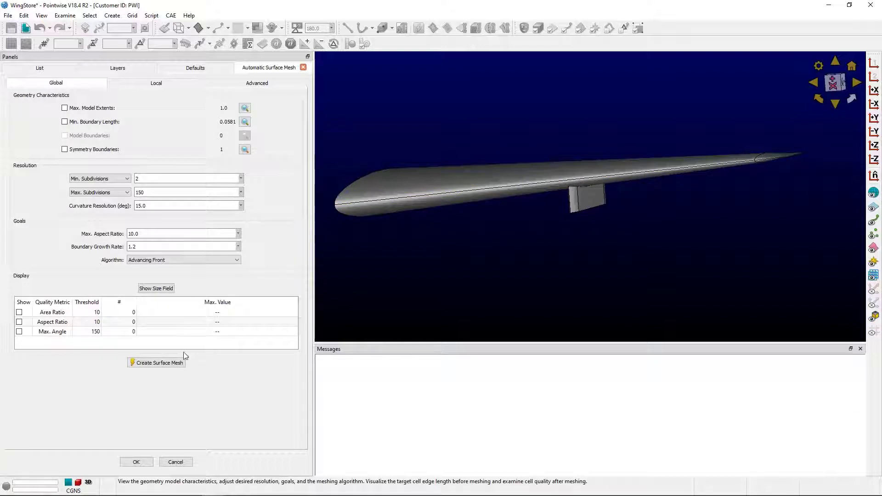
click(158, 363)
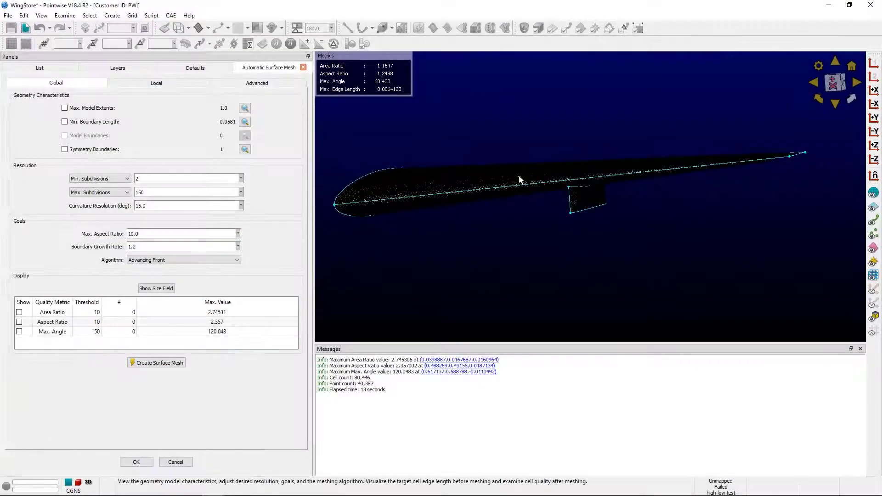
scroll(519, 180, up, 3)
scroll(519, 180, up, 3)
scroll(510, 207, up, 4)
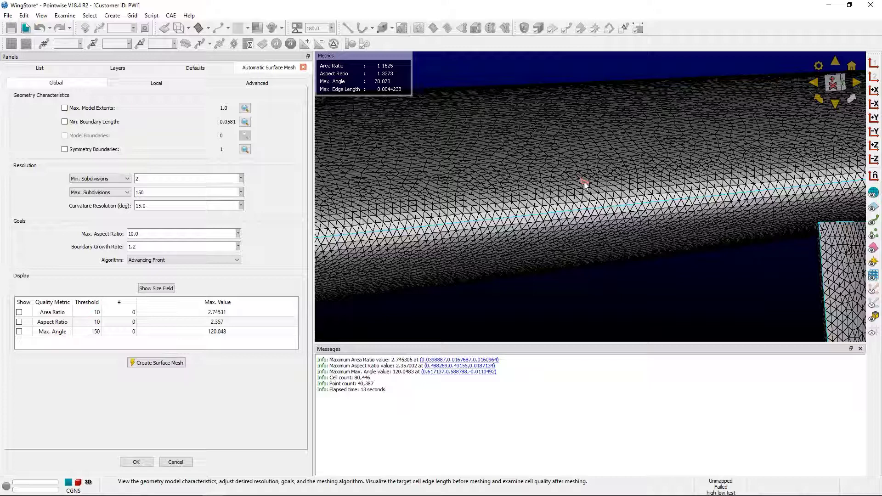
click(265, 83)
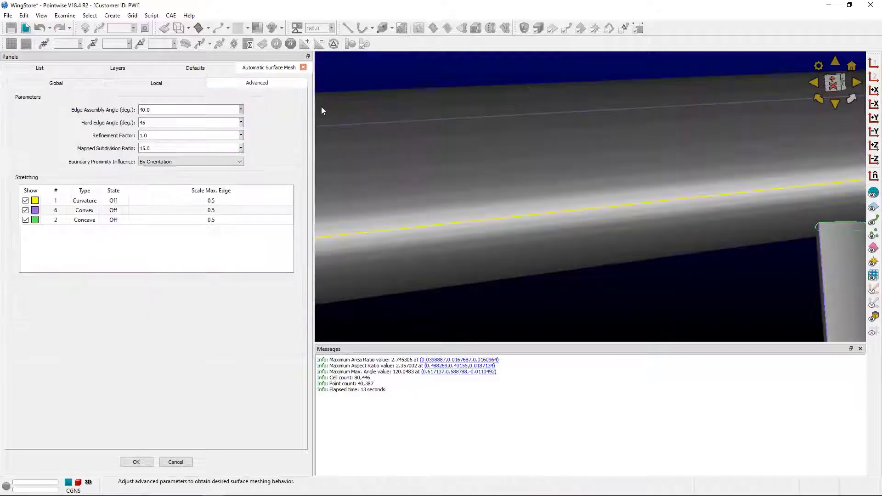
scroll(576, 214, down, 3)
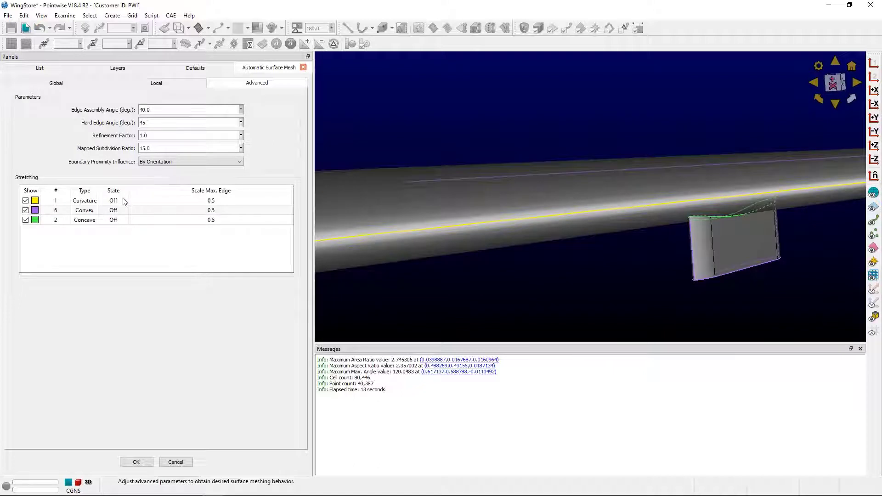
Set curvature, convex and concave stretching State to On, then return to Global settings.
click(113, 201)
click(113, 211)
click(113, 220)
click(117, 221)
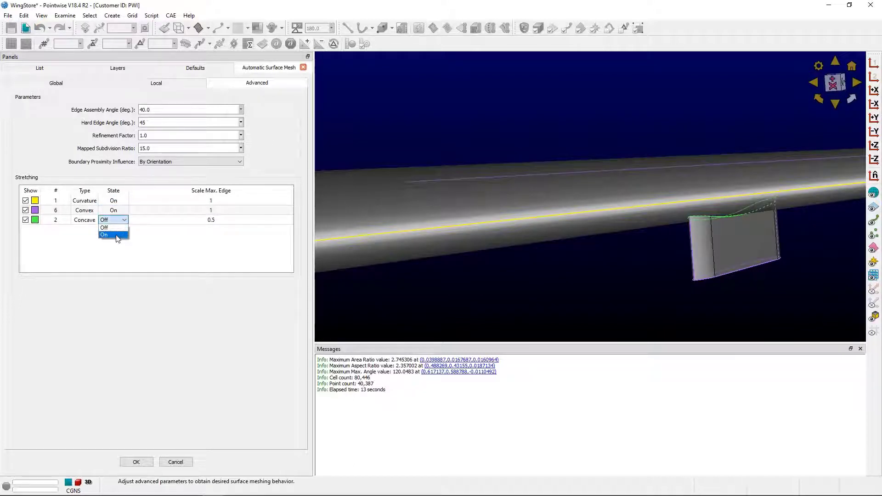
click(114, 238)
click(56, 83)
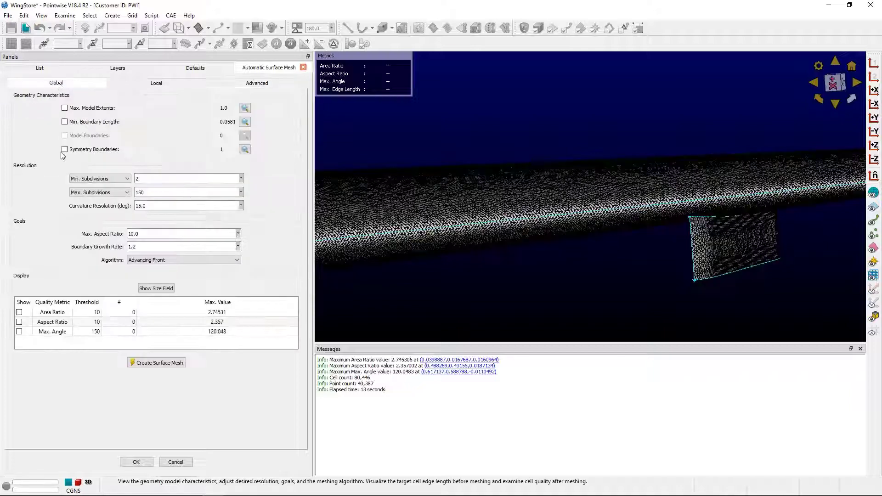
Regenerate the surface mesh with stretching and orbit around the wing-pylon junction.
click(174, 364)
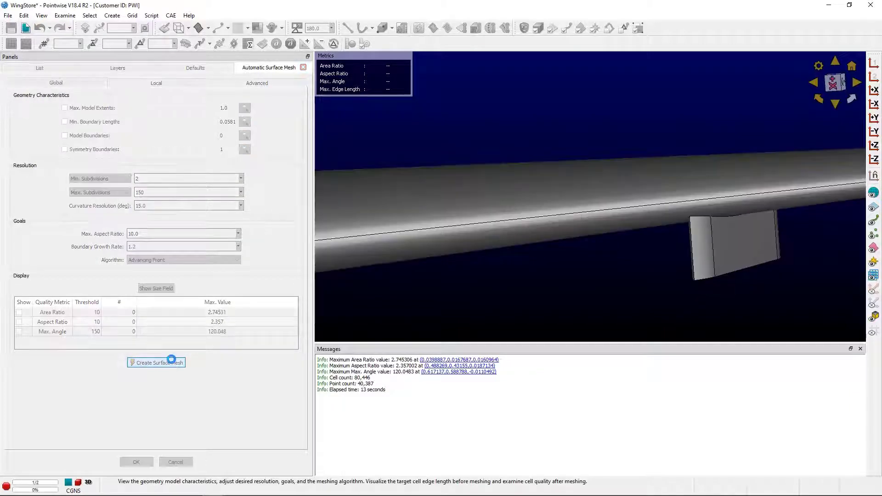
scroll(578, 215, up, 3)
scroll(578, 215, up, 3)
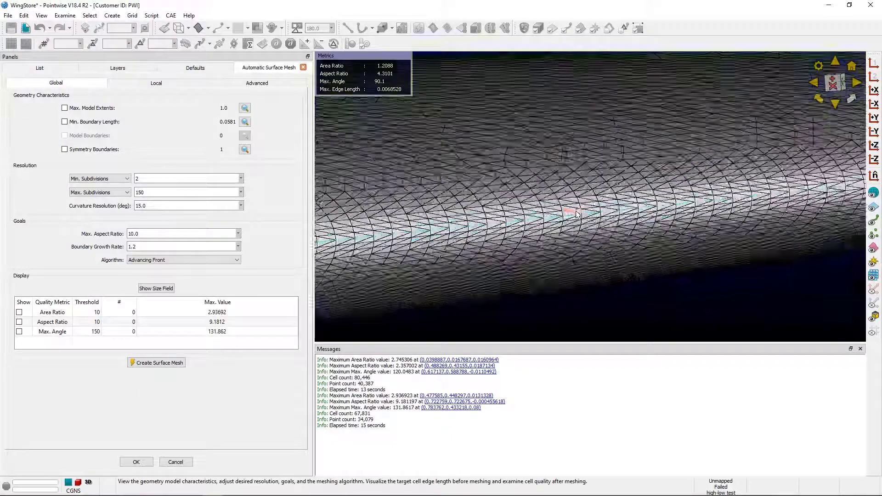
scroll(578, 215, up, 3)
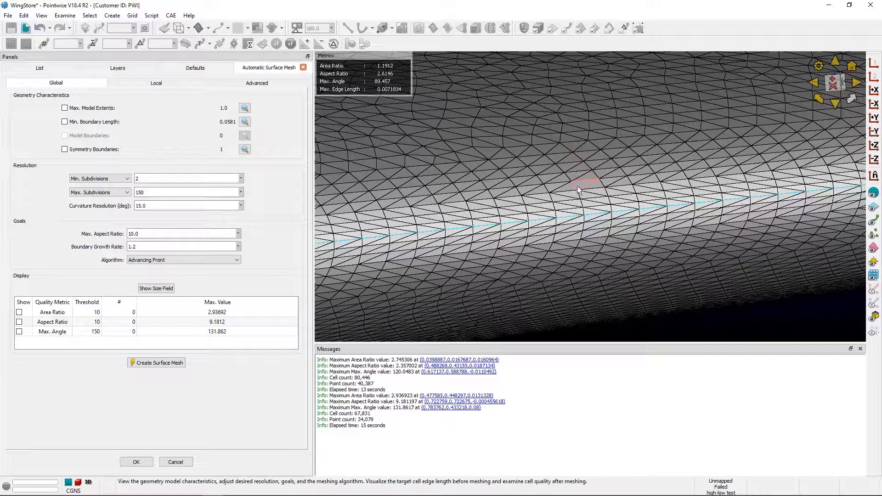
scroll(582, 200, down, 3)
scroll(581, 200, down, 3)
scroll(582, 200, down, 2)
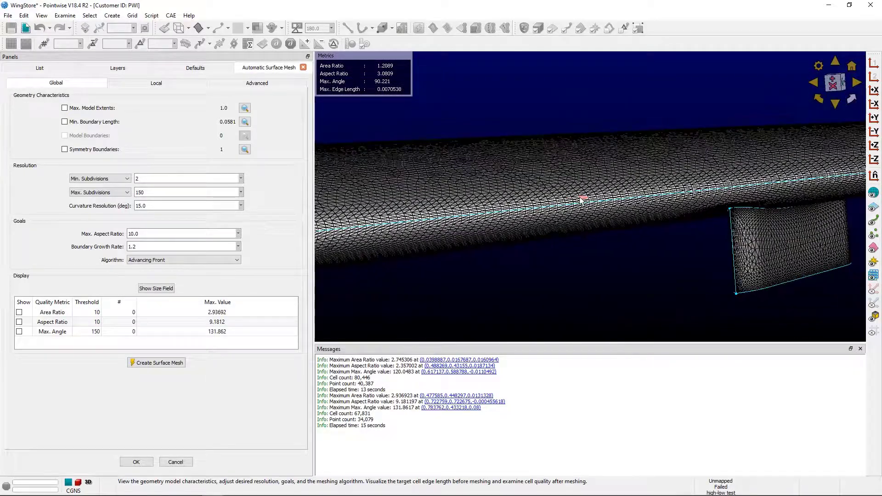
scroll(758, 238, up, 5)
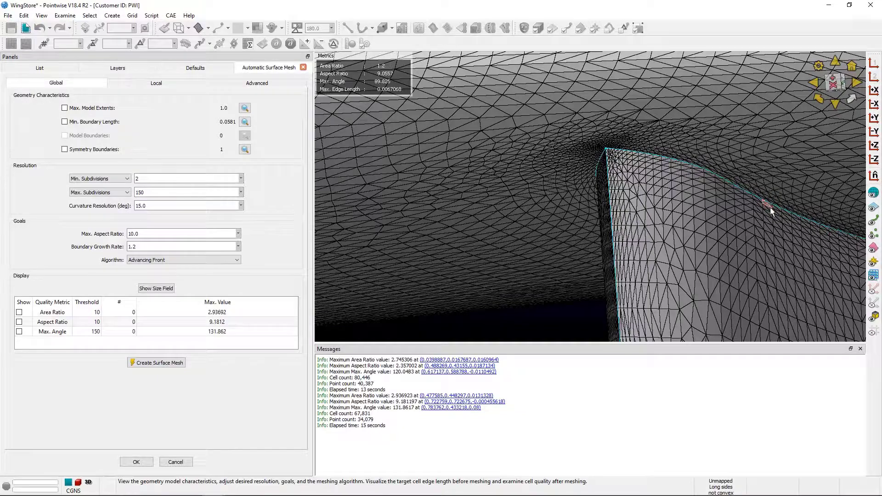
middle_drag(770, 209, 692, 286)
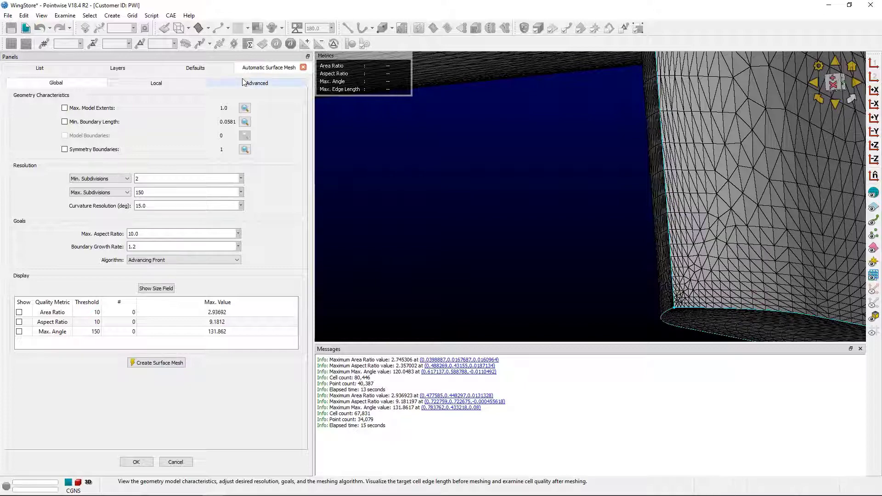
Show the Advanced parameters with all three stretching types on and reorient the view.
click(257, 82)
mouse_move(496, 180)
middle_down()
mouse_move(472, 166)
mouse_move(527, 210)
mouse_move(456, 253)
middle_up()
scroll(472, 166, down, 4)
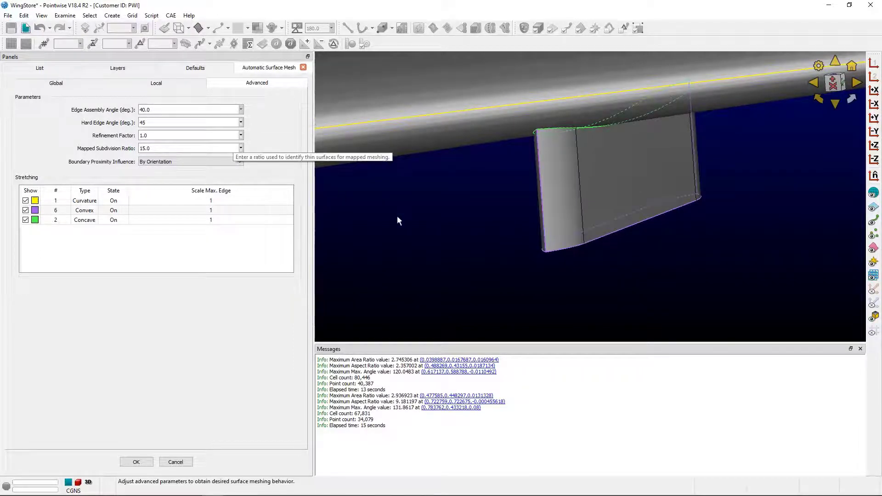
scroll(397, 221, down, 3)
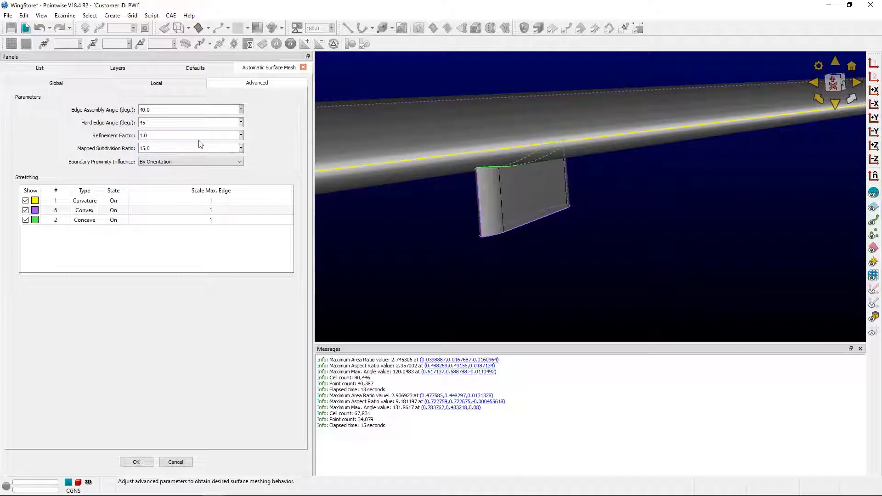